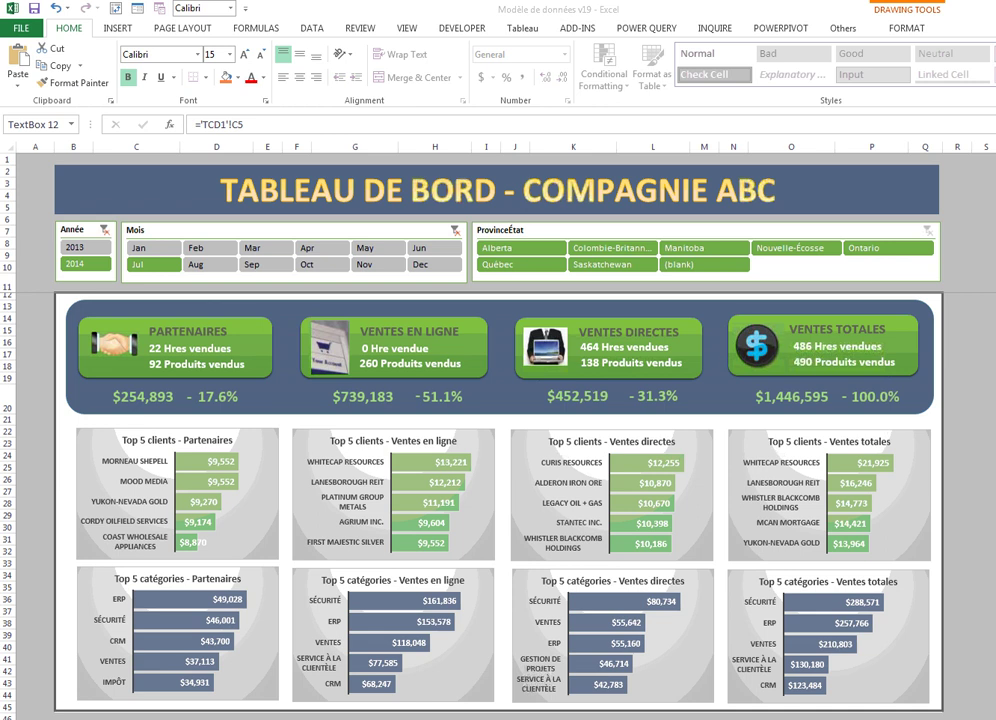
- Deselect the Partenaires hours text box and bring up the Insert ribbon tools
key("Escape")
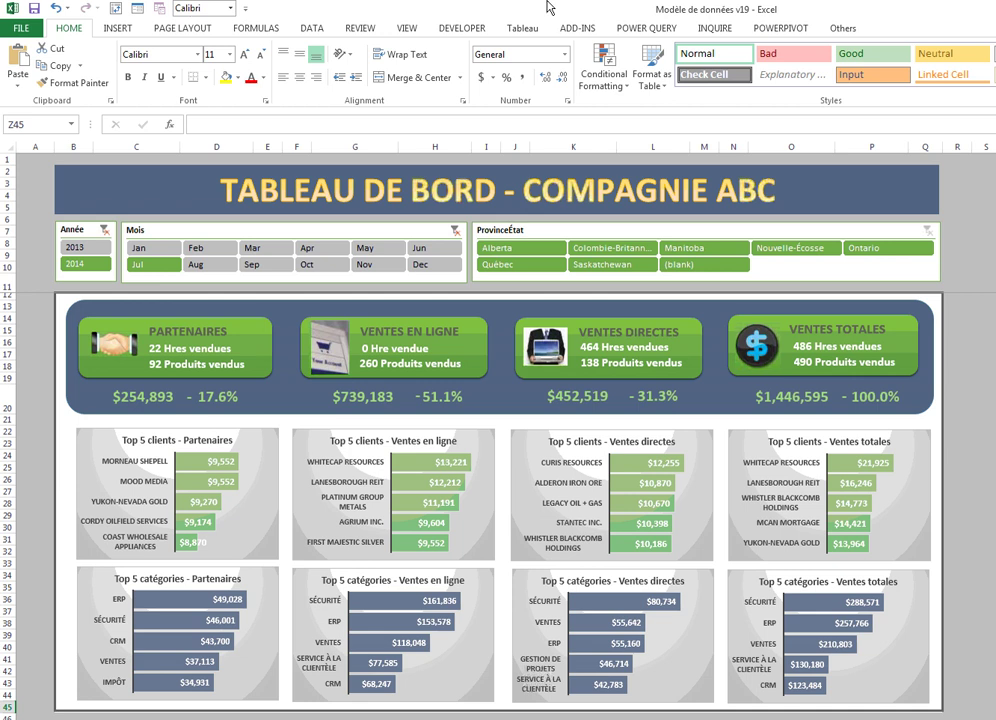
left_click(116, 30)
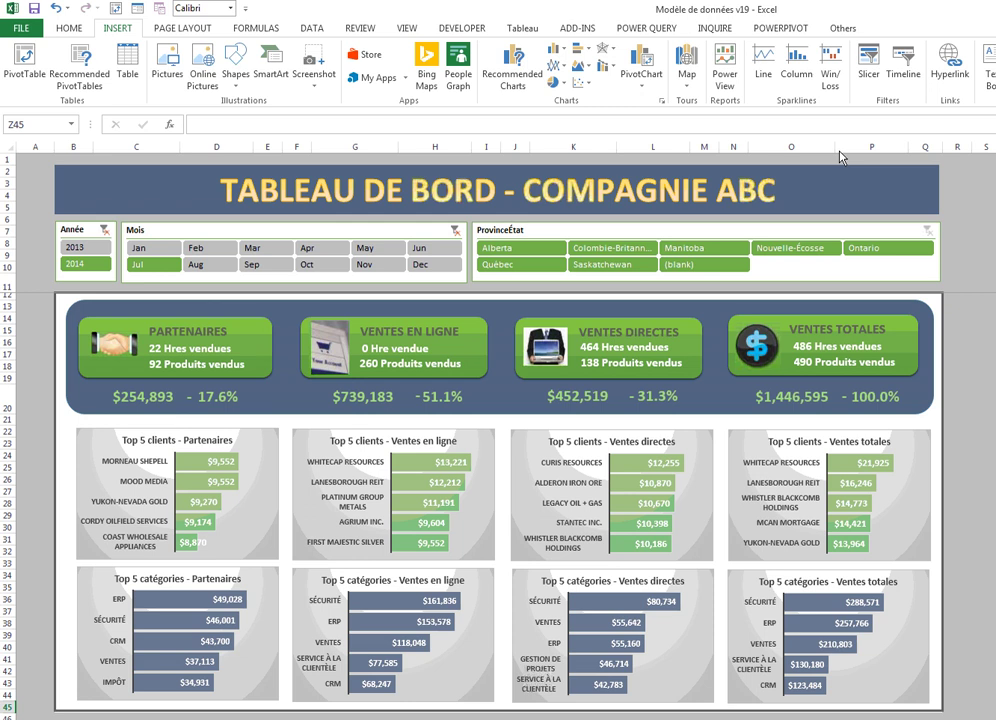
- Draw an empty text box across the left end of the TABLEAU DE BORD banner
left_click(64, 183)
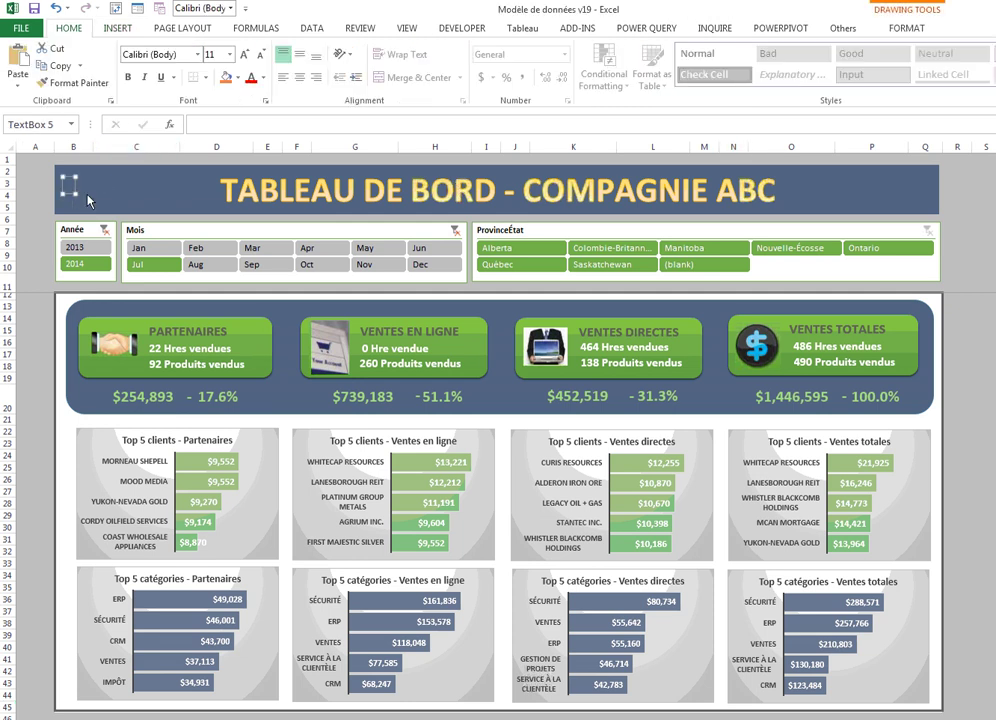
left_click_drag(87, 197, 203, 203)
key("Escape")
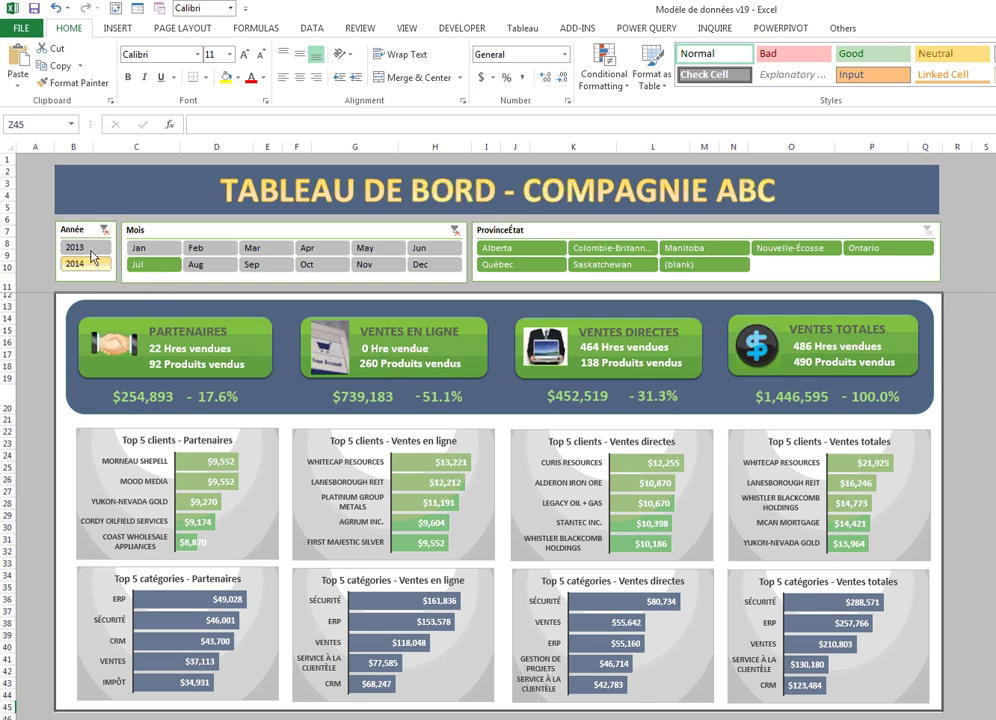
- Switch the Année slicer to 2013 and then back to 2014
left_click(92, 250)
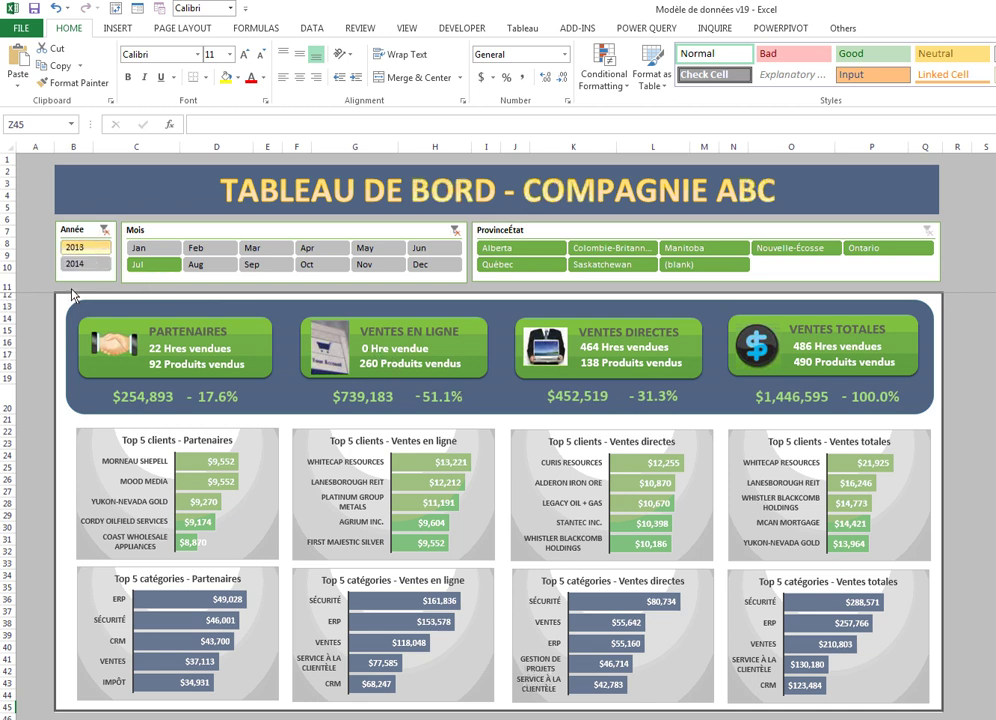
left_click(87, 263)
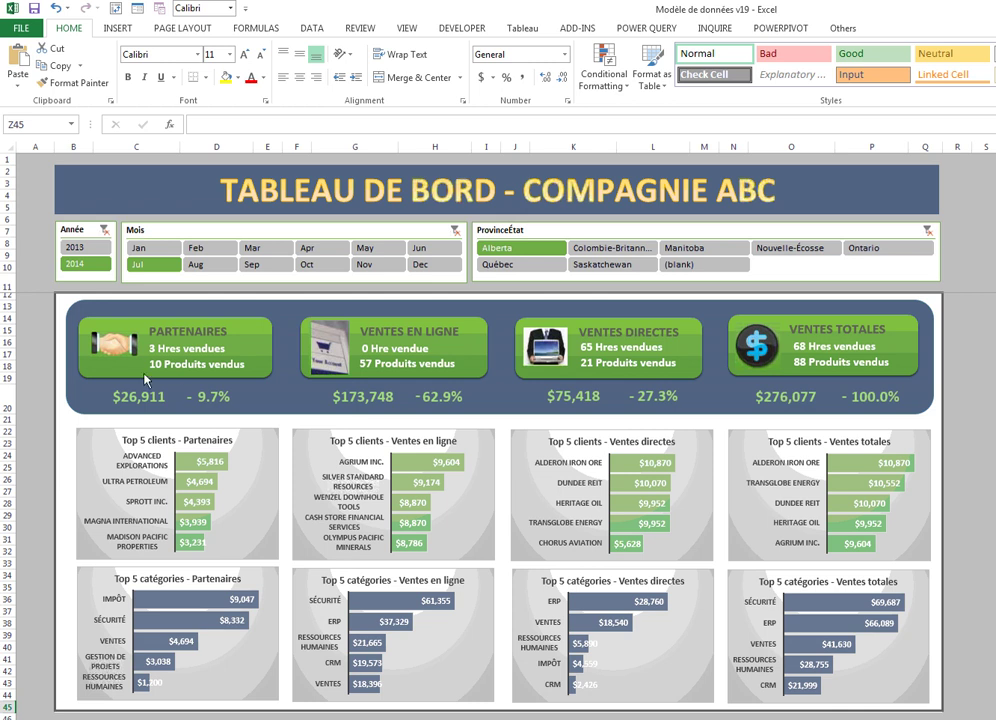
- Inspect the linked cells of the Partenaires hours, products-sold, $26,911 and 9.7% text boxes
left_click(191, 350)
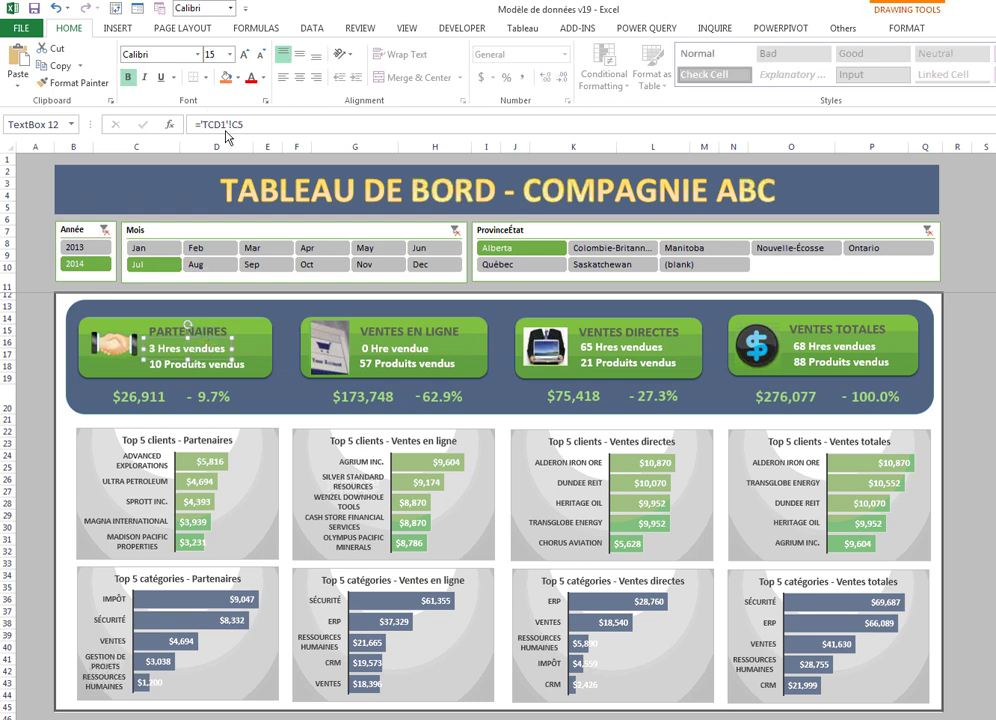
left_click(205, 370)
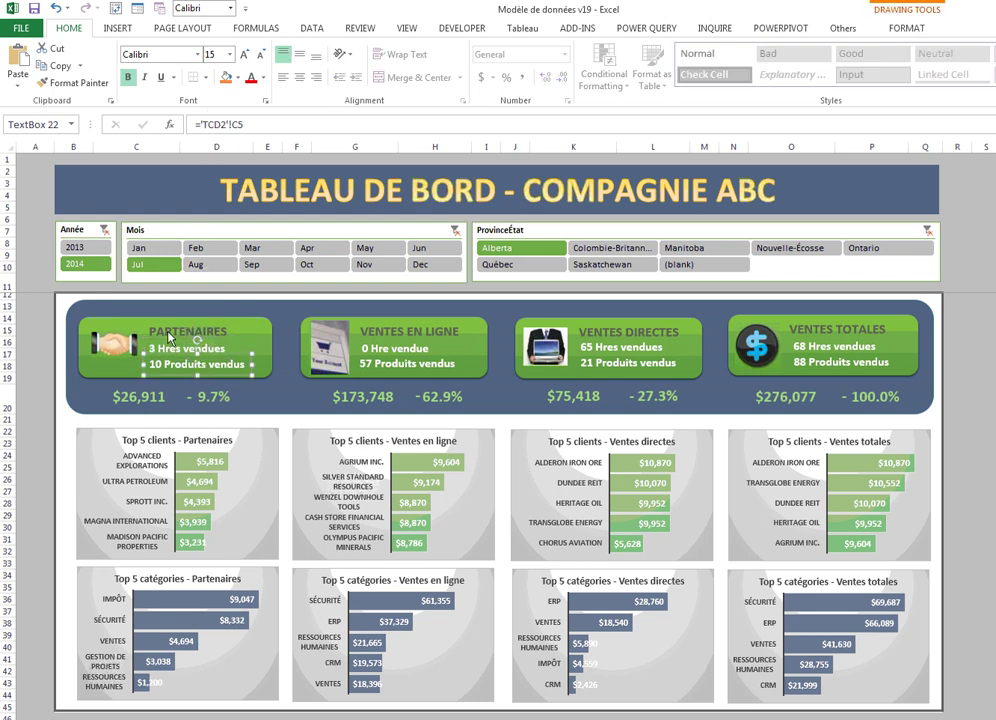
left_click(145, 398)
left_click(214, 397)
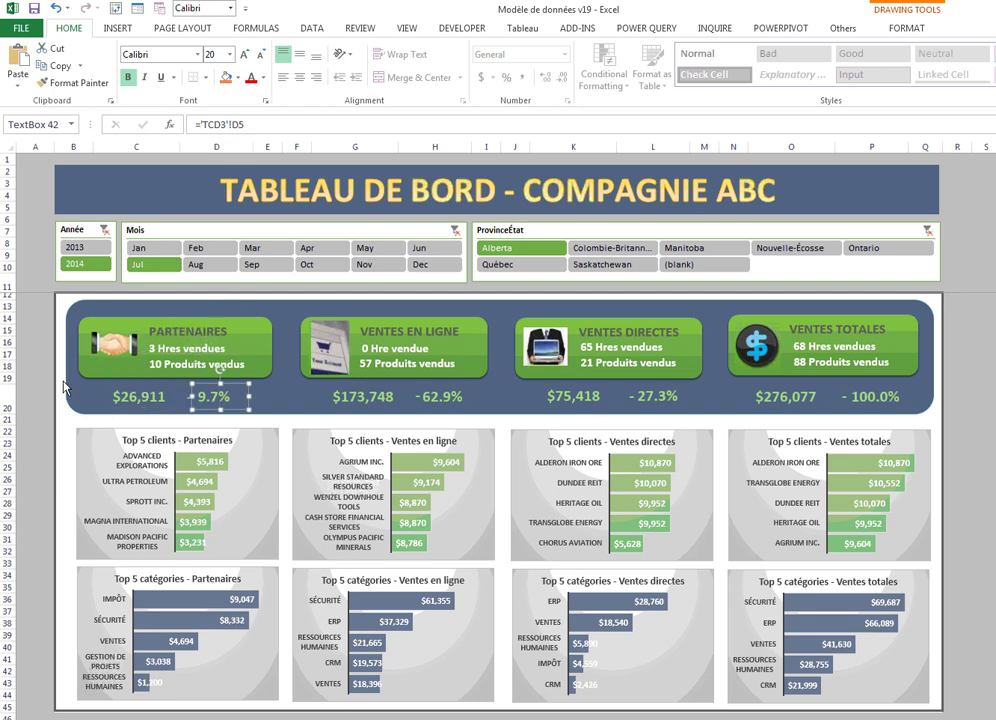
left_click(38, 350)
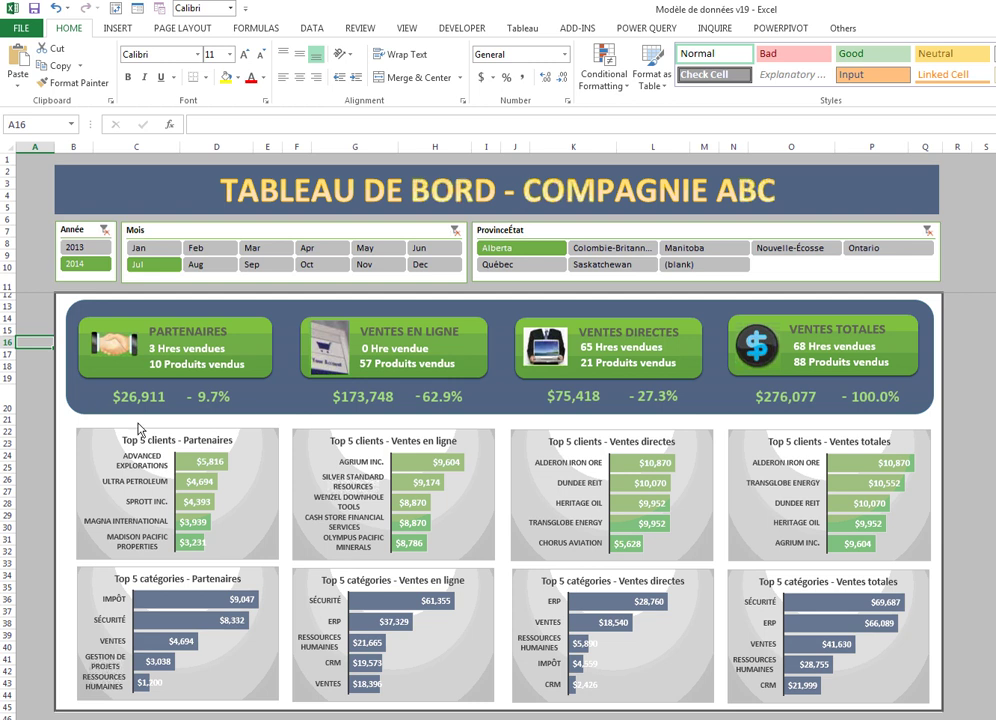
key("ctrl+Page_Down")
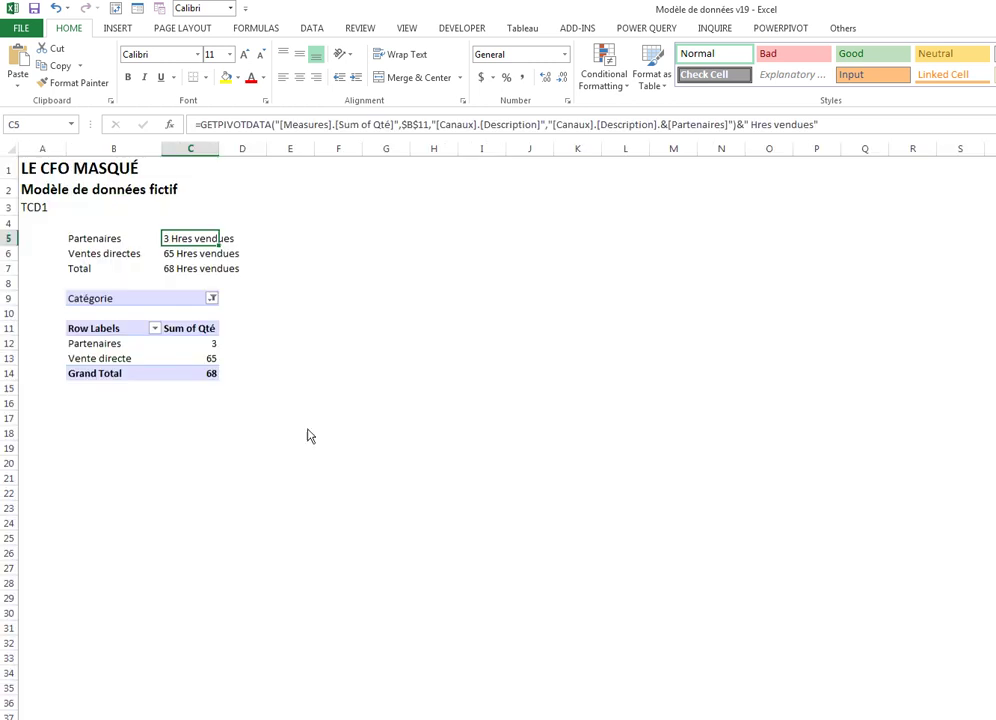
key("Down")
key("Down")
key("Up")
key("Up")
key("Down")
key("Down")
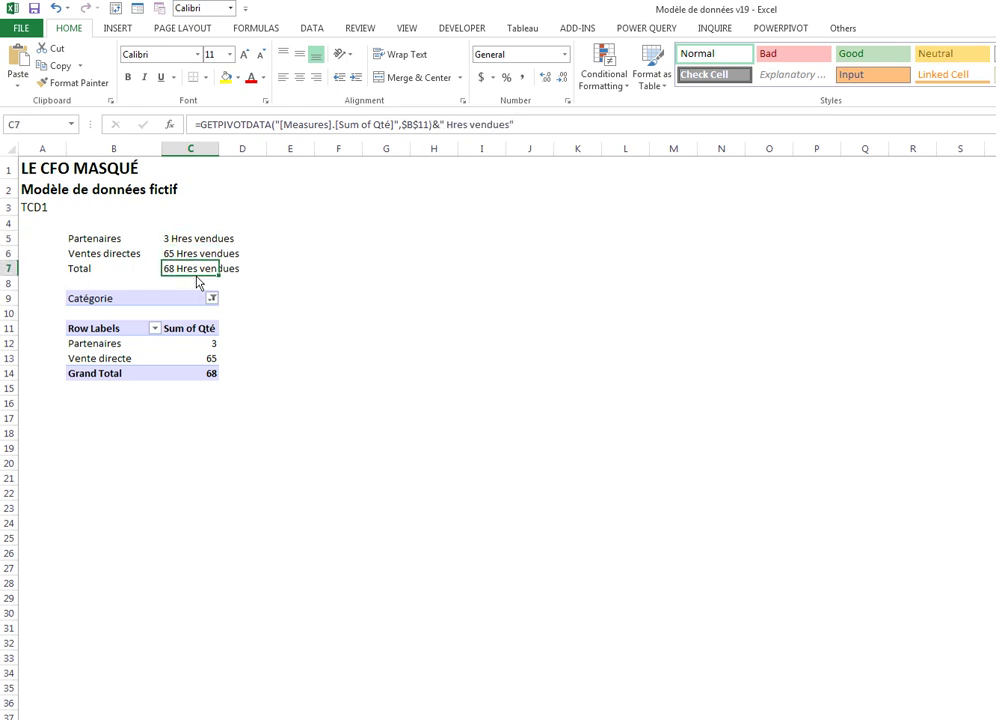
key("Up")
key("Up")
key("Down")
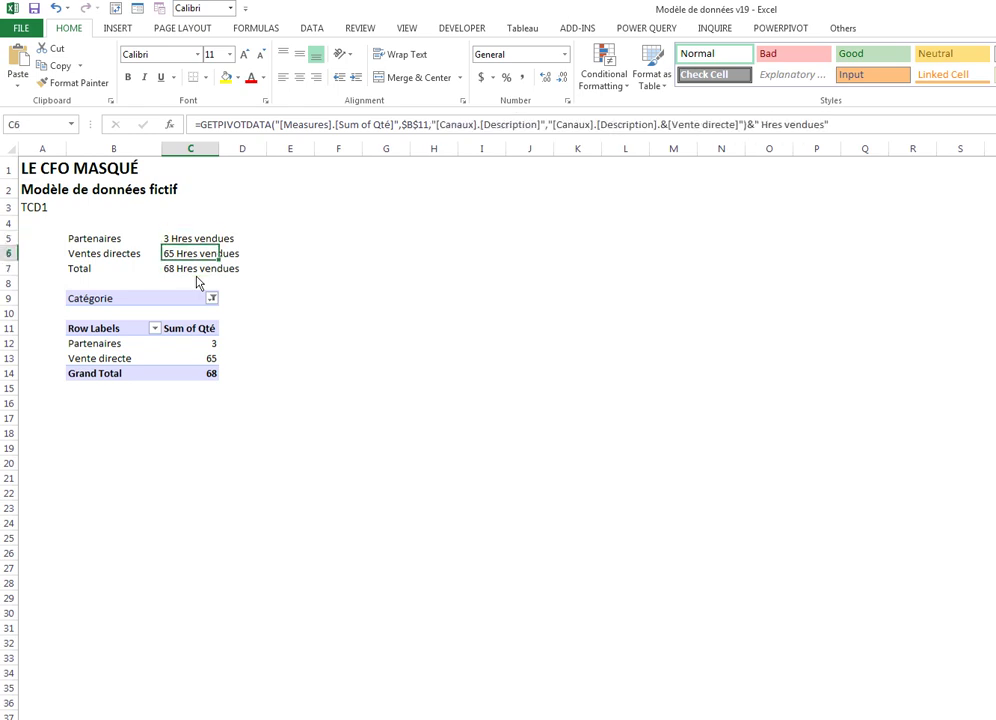
key("Down")
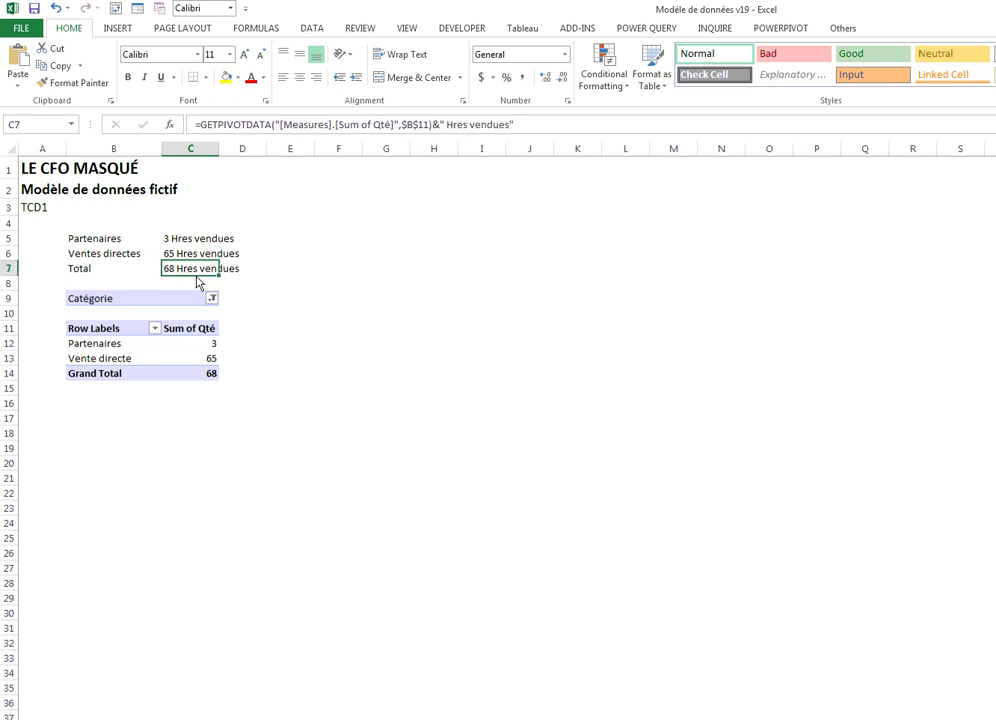
key("Up")
key("Up")
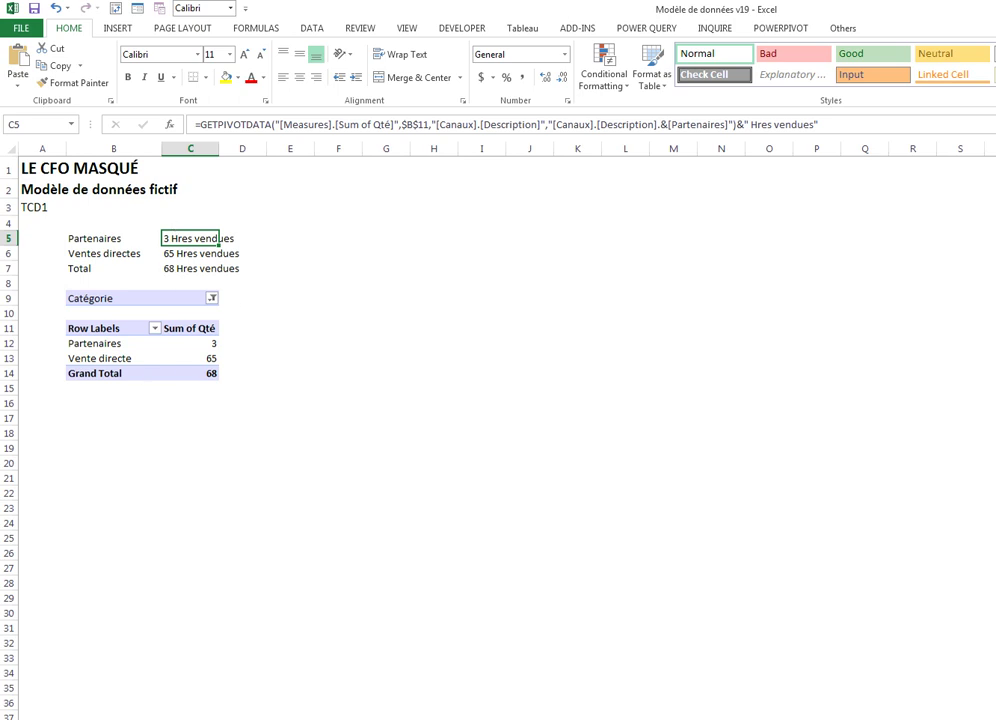
- Compare the Partenaires hours text box with its source cell TCD1!C5
key("ctrl+Page_Up")
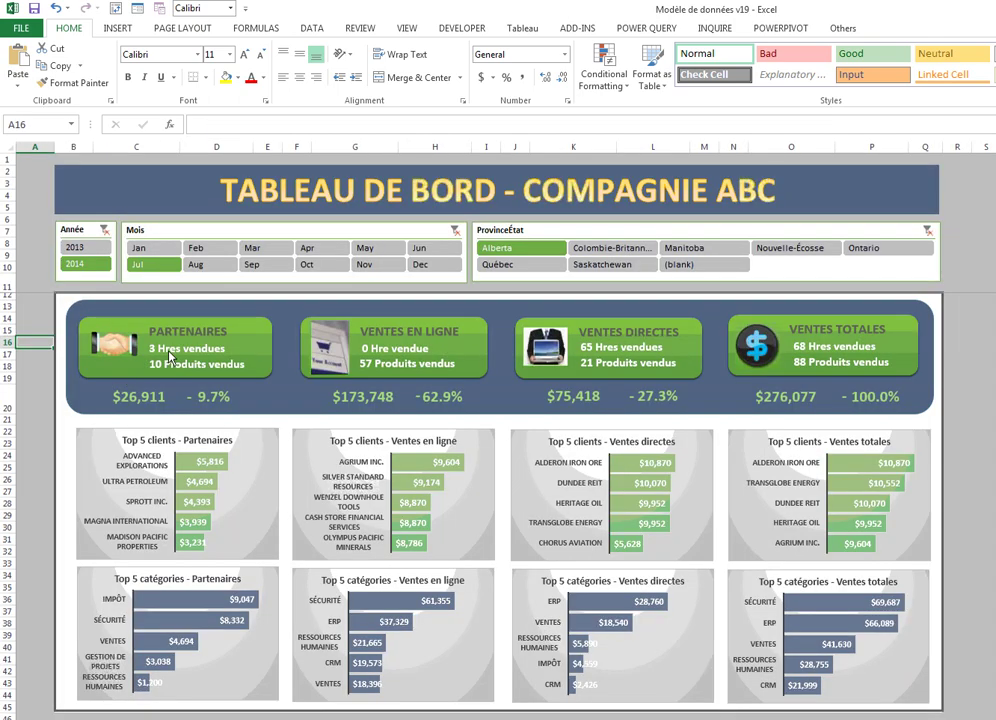
left_click(150, 360)
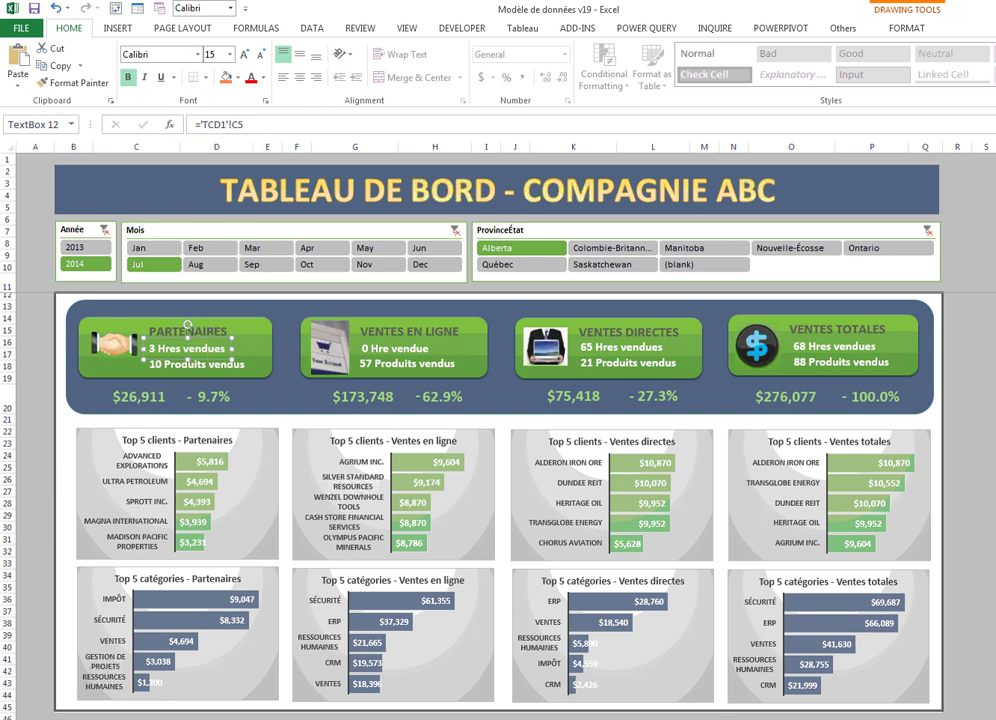
key("ctrl+Page_Down")
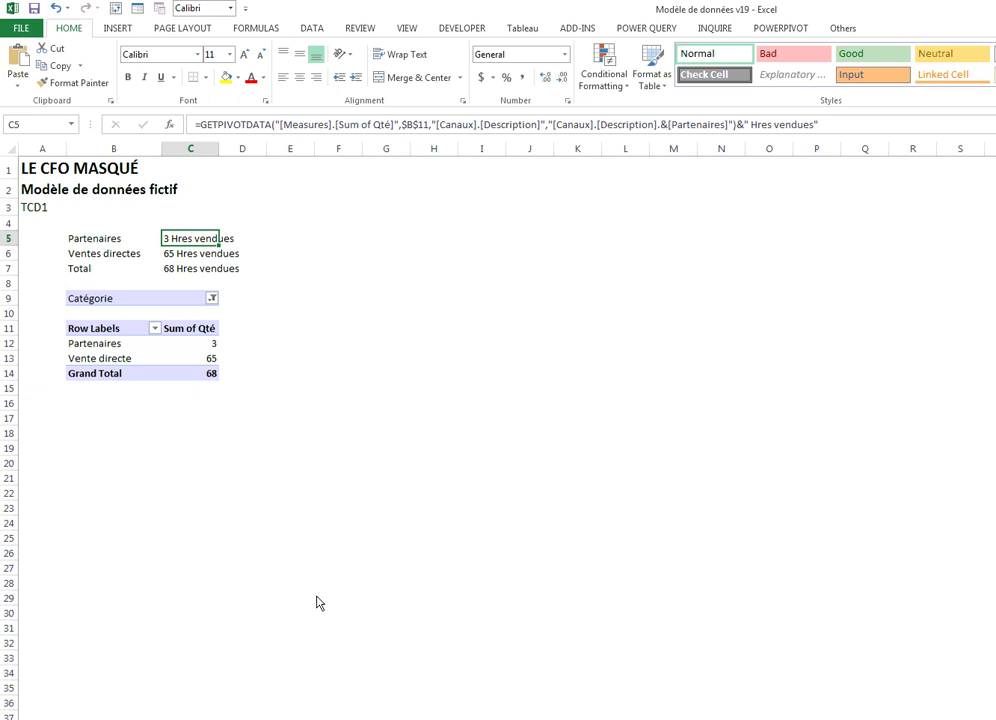
key("ctrl+Page_Up")
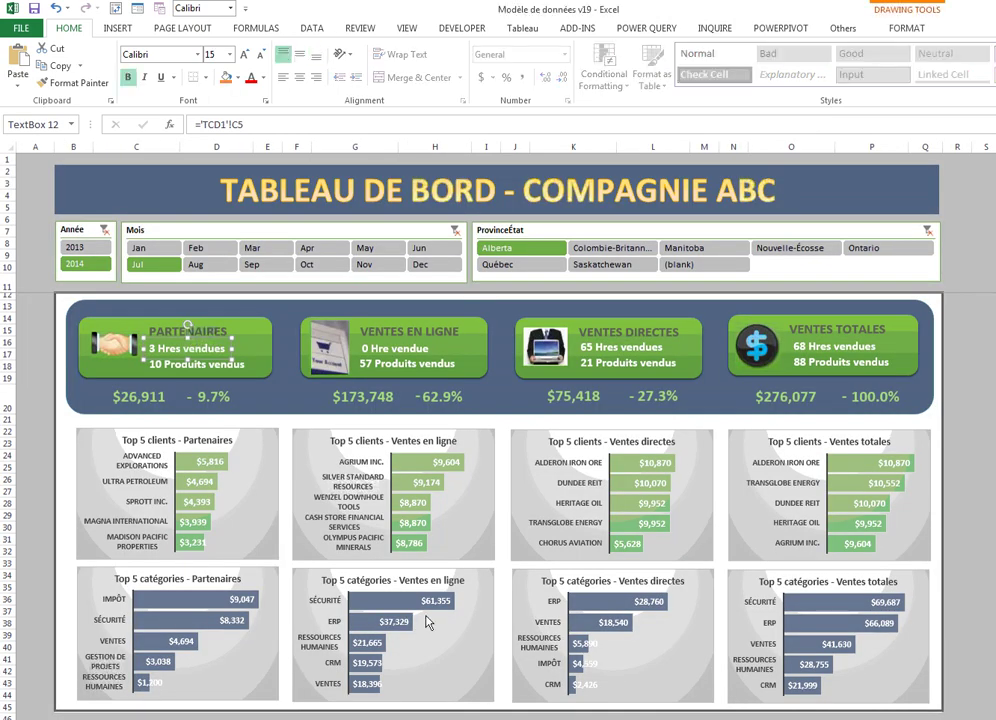
- Place a new small text box at the left of the title banner
scroll(86, 22, "down", 1)
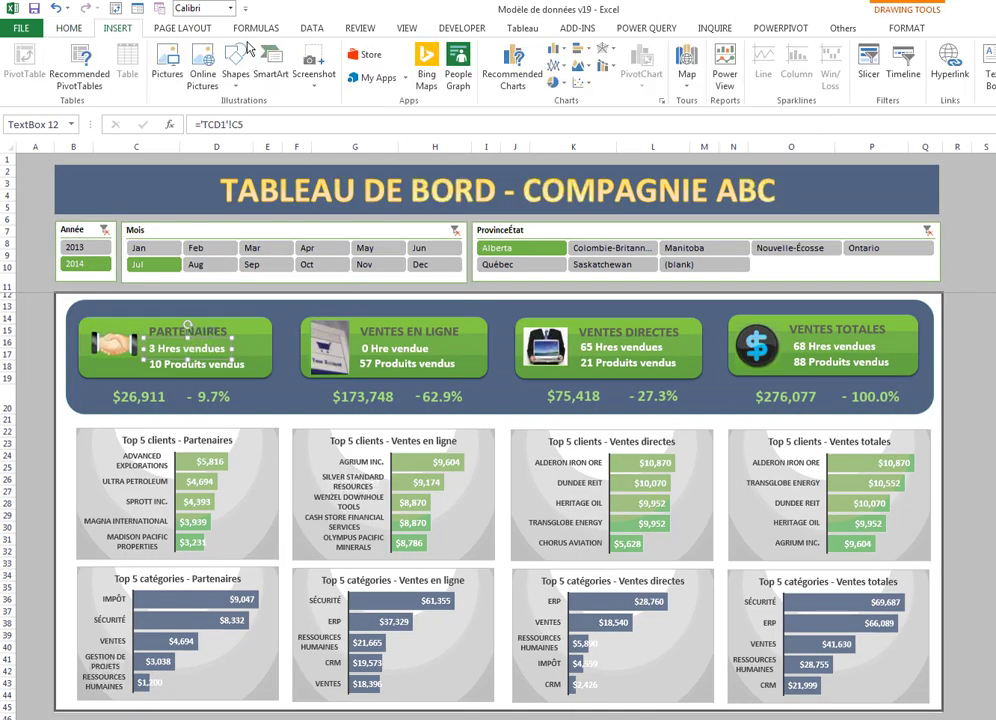
left_click(990, 88)
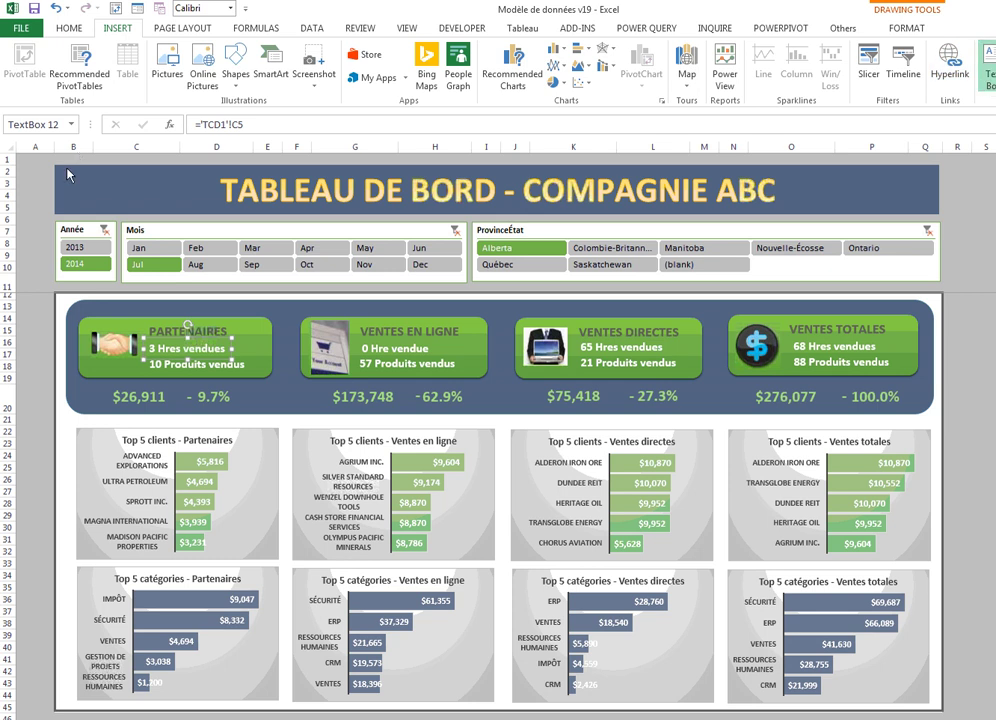
left_click(86, 186)
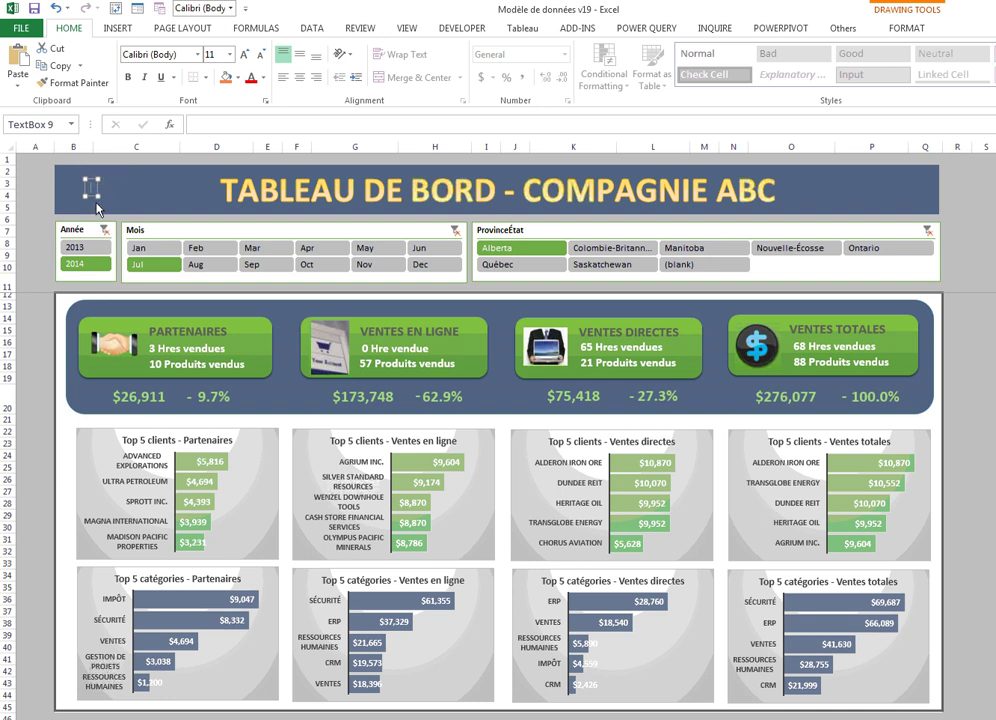
- Link the banner text box by formula to cell 'TCD1'!C5
left_click(205, 127)
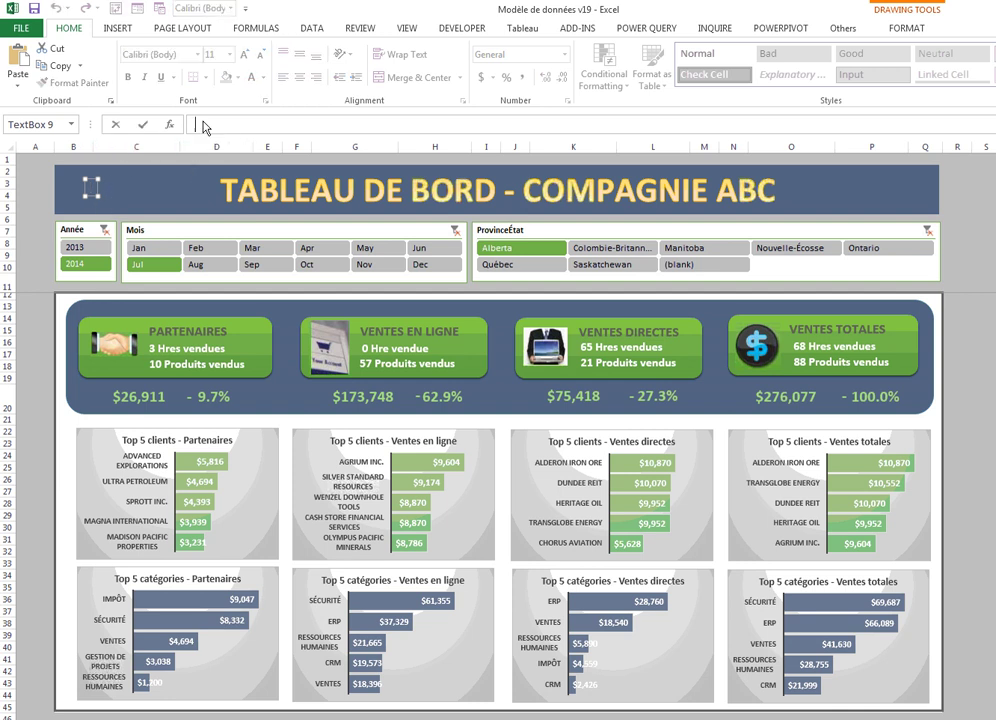
type("=")
left_click(163, 712)
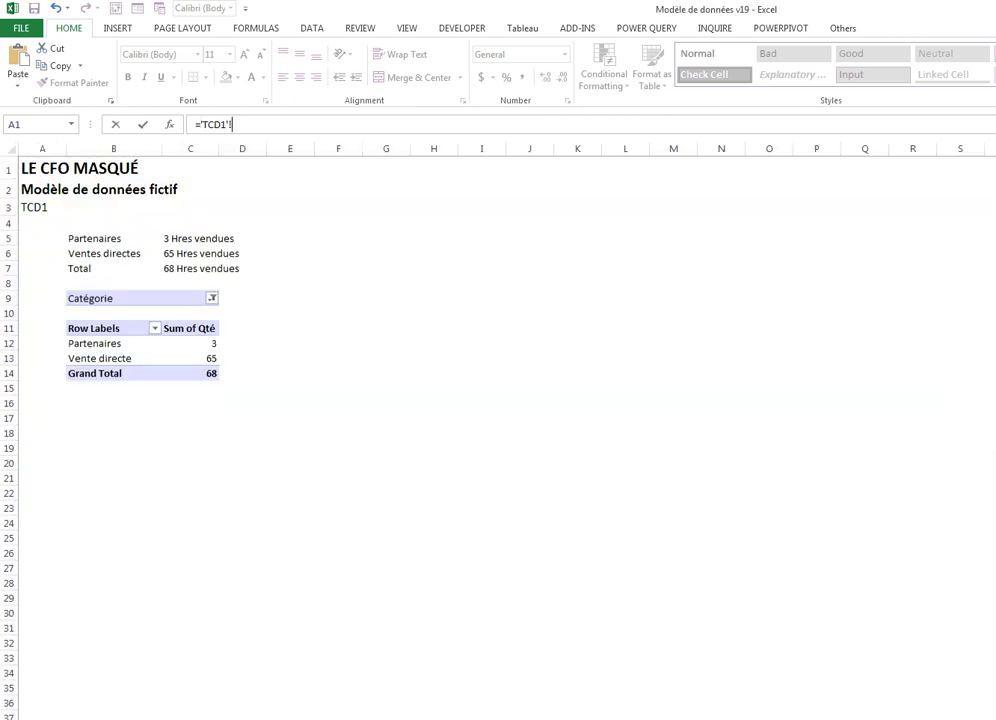
left_click(173, 243)
key("ctrl+Page_Down")
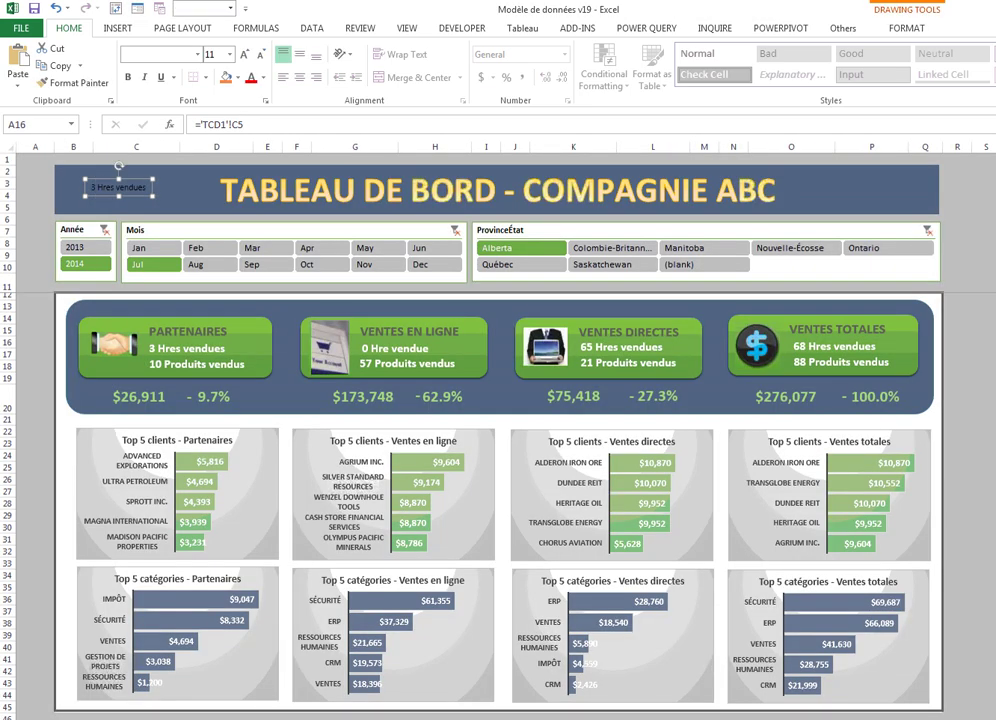
- Apply a new font colour to the linked text box and deselect it
left_click(263, 78)
left_click(250, 140)
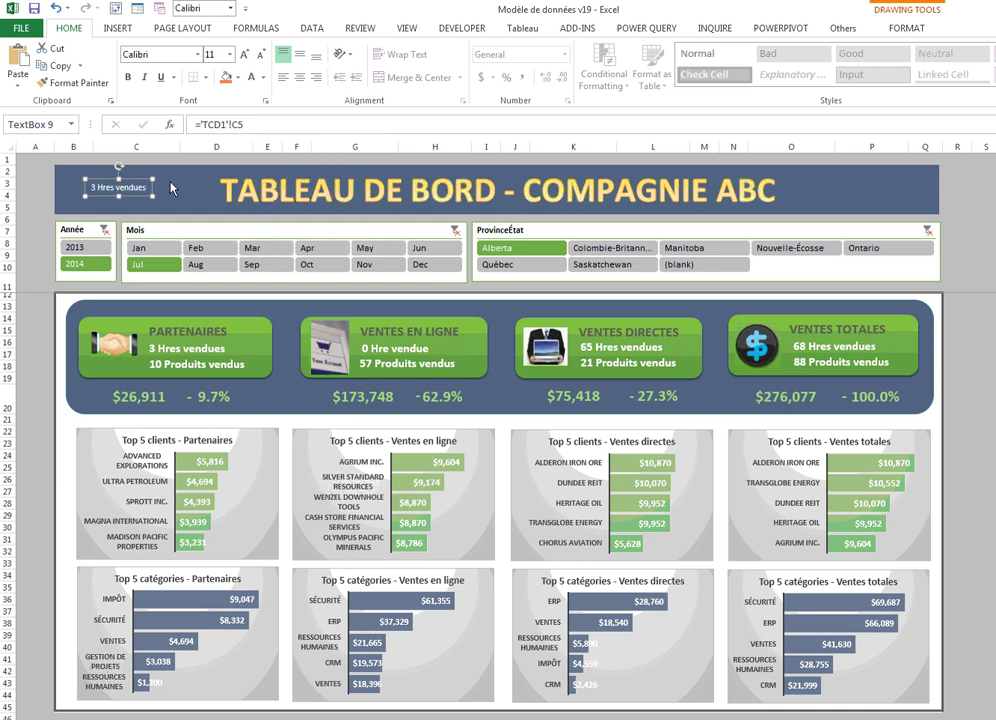
left_click(36, 184)
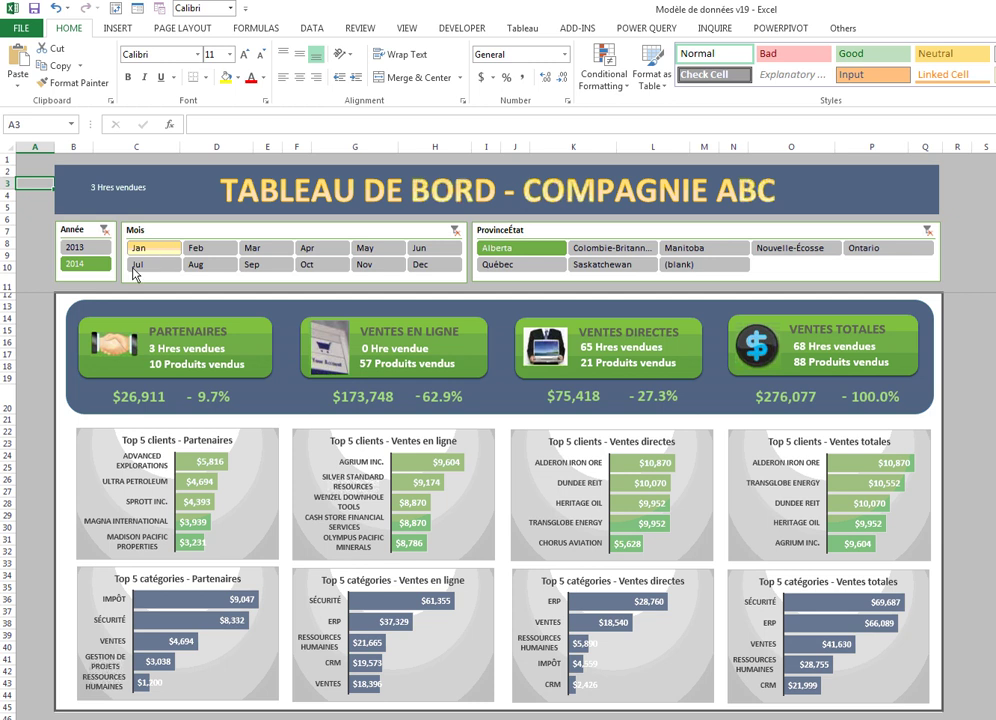
- Delete the '5 Hres vendues' text box from the title banner
left_click(127, 193)
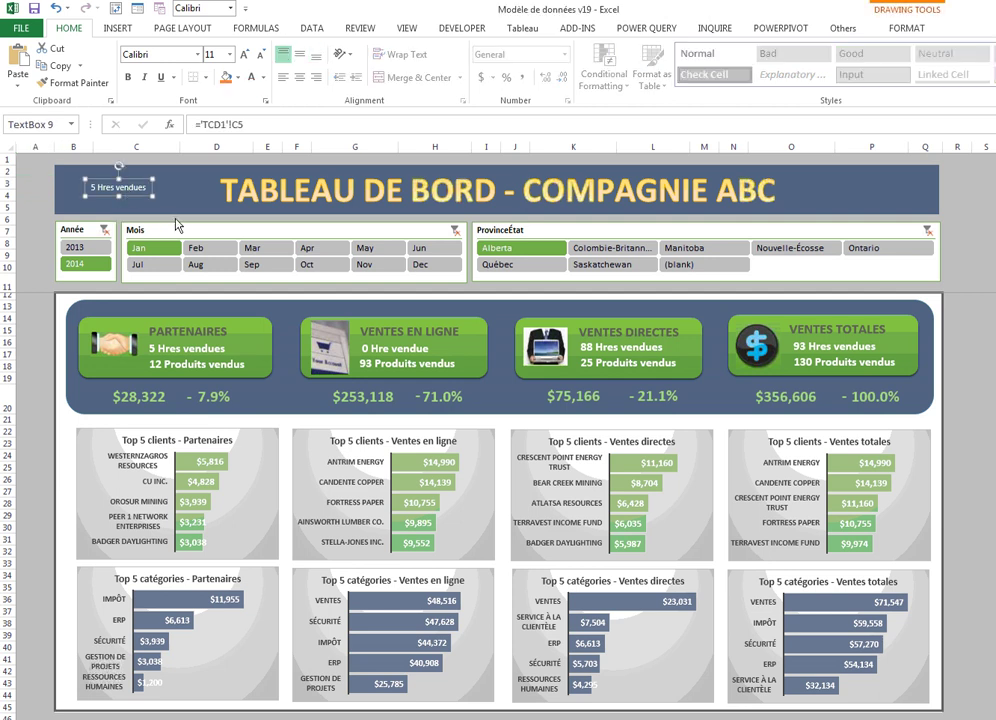
key("Delete")
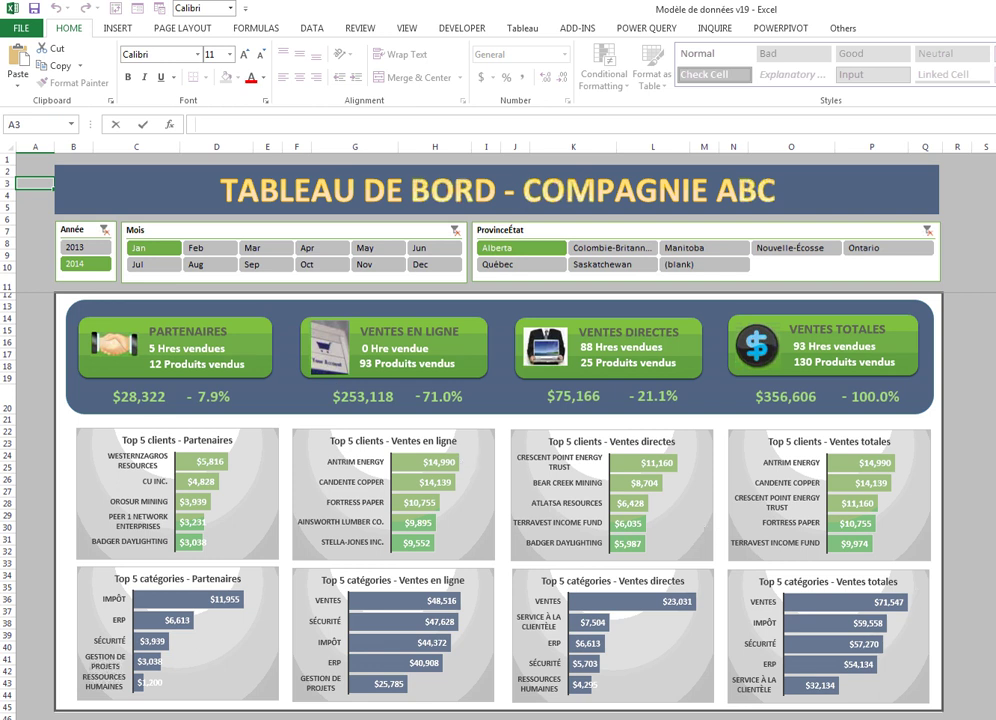
left_click(995, 563)
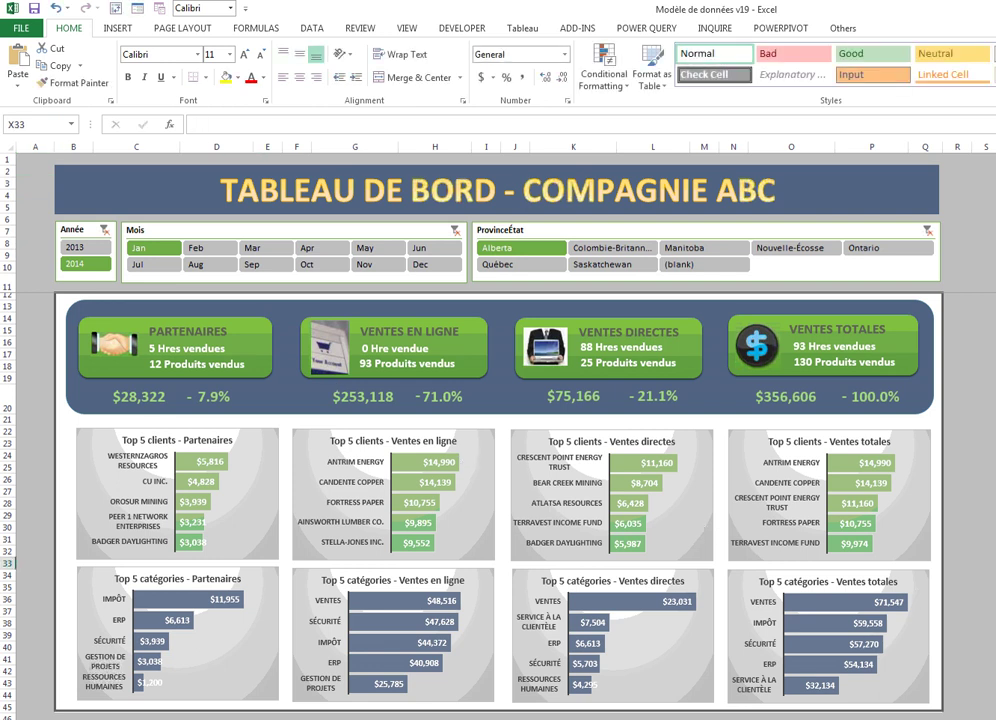
scroll(498, 500, "down", 4)
scroll(498, 500, "down", 4)
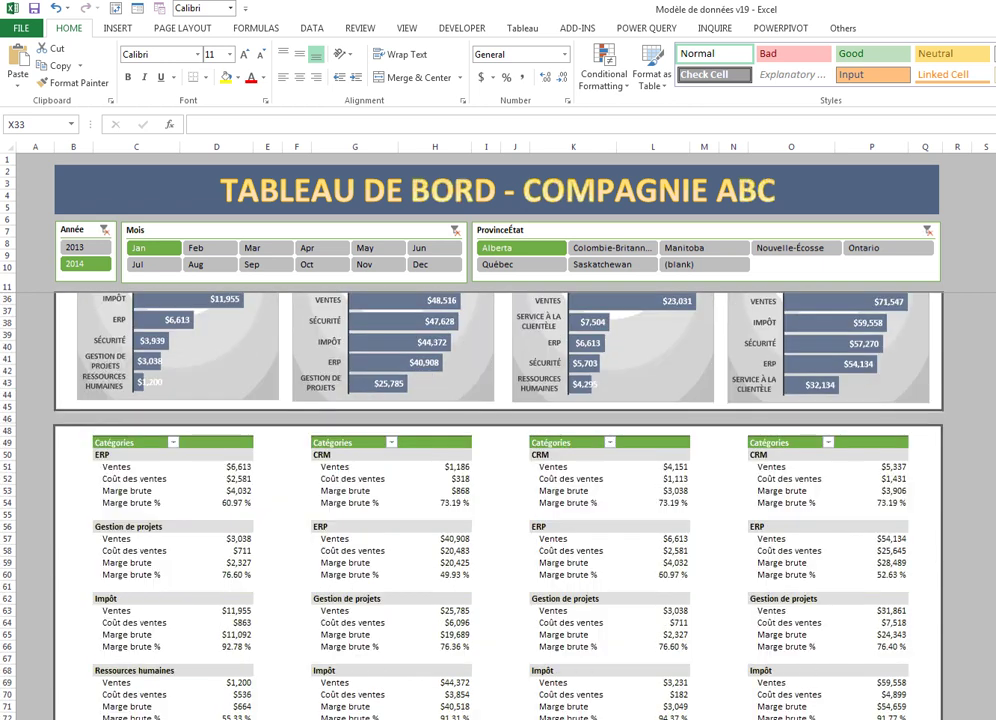
scroll(498, 500, "down", 2)
scroll(498, 500, "up", 10)
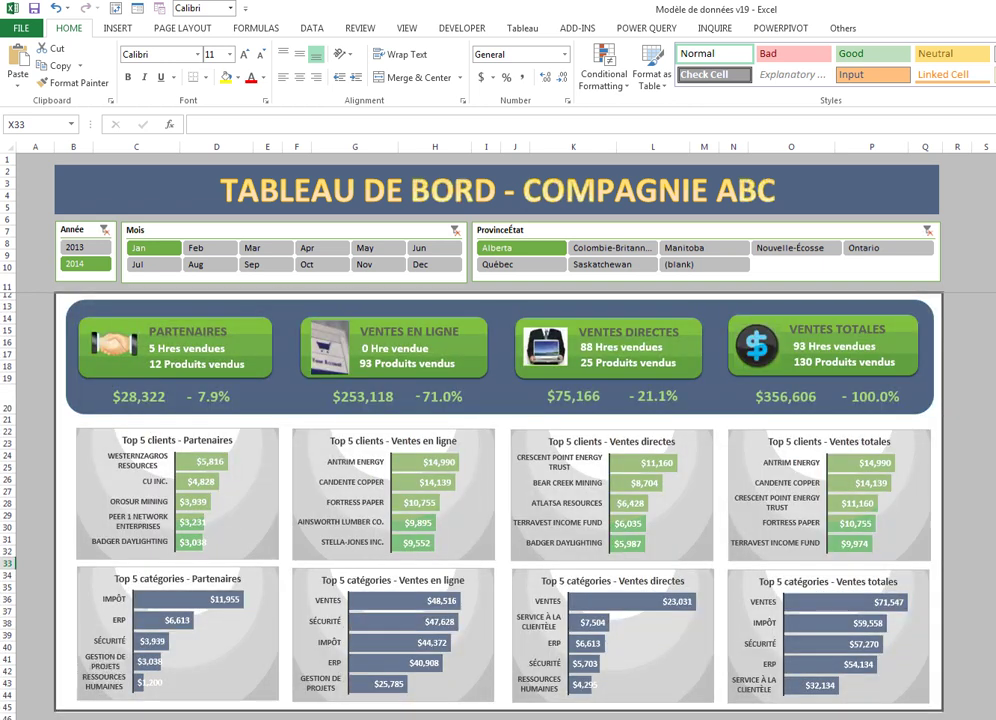